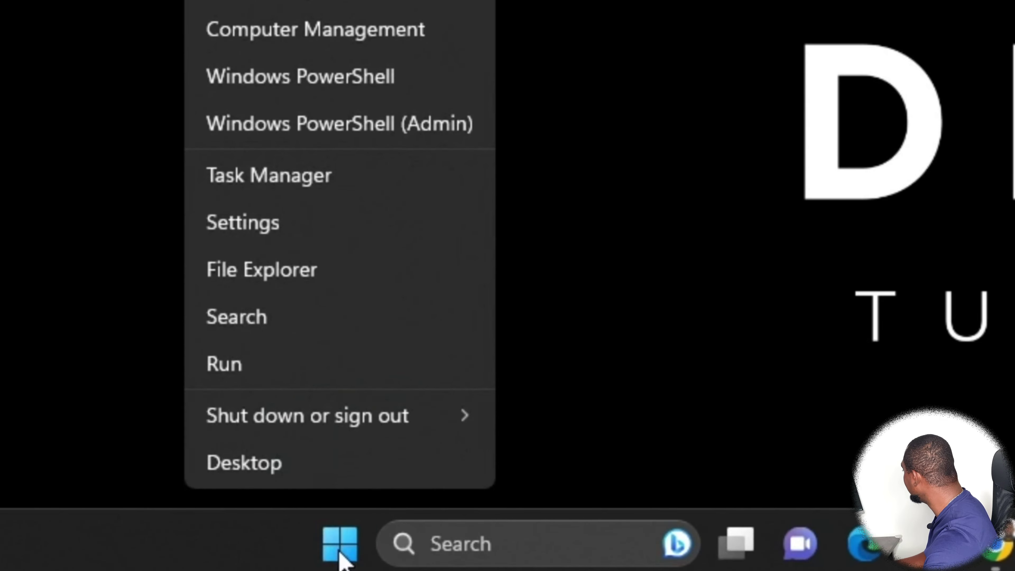
- Check the NVIDIA GPU's name and usage among the performance graphs in Task Manager
click(275, 182)
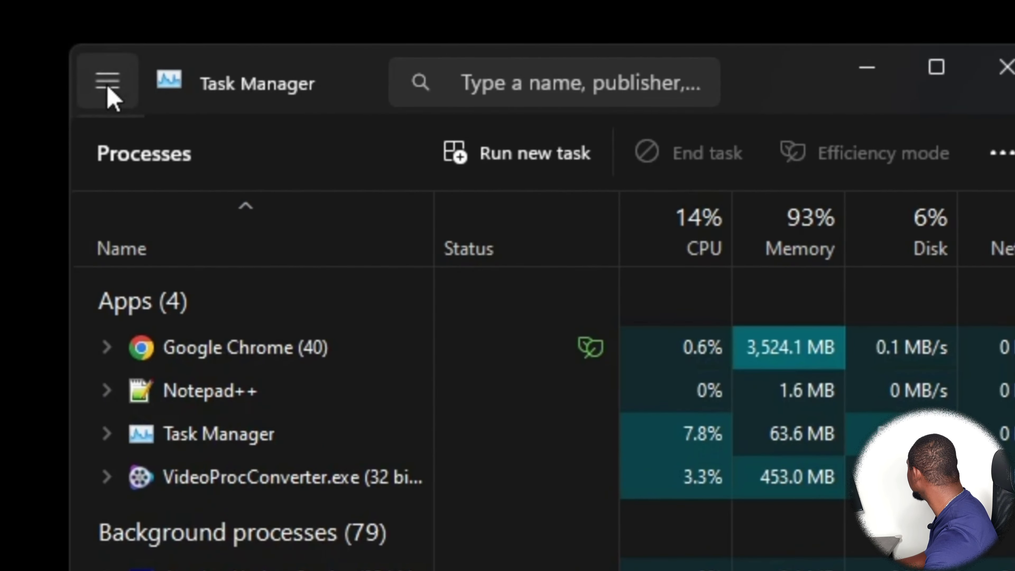
click(110, 97)
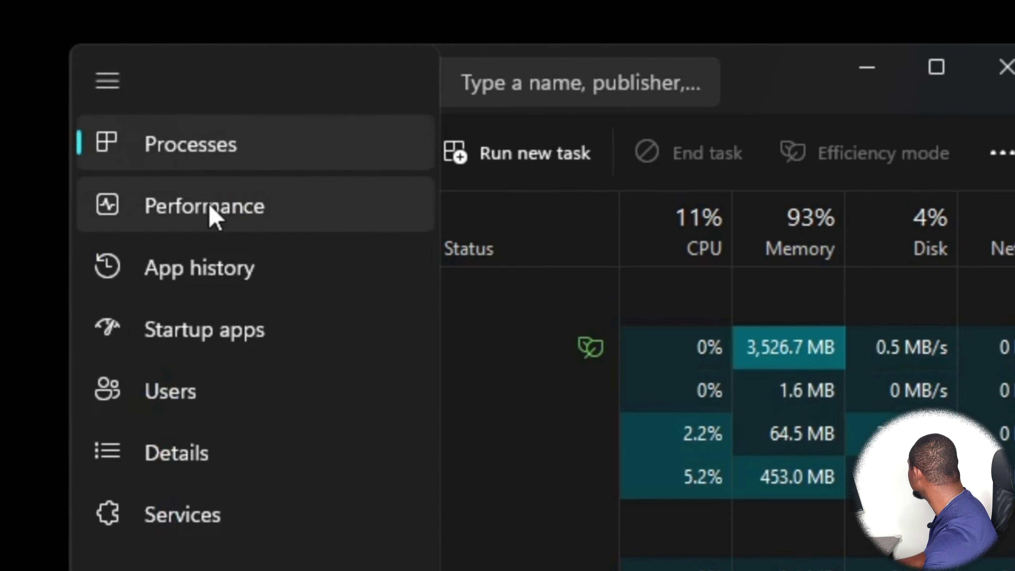
click(211, 217)
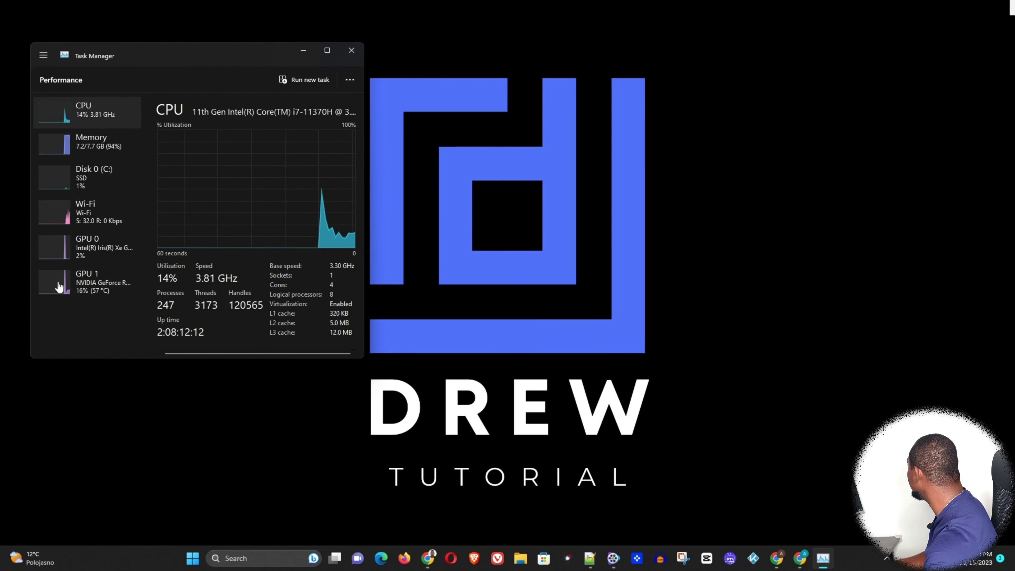
click(59, 286)
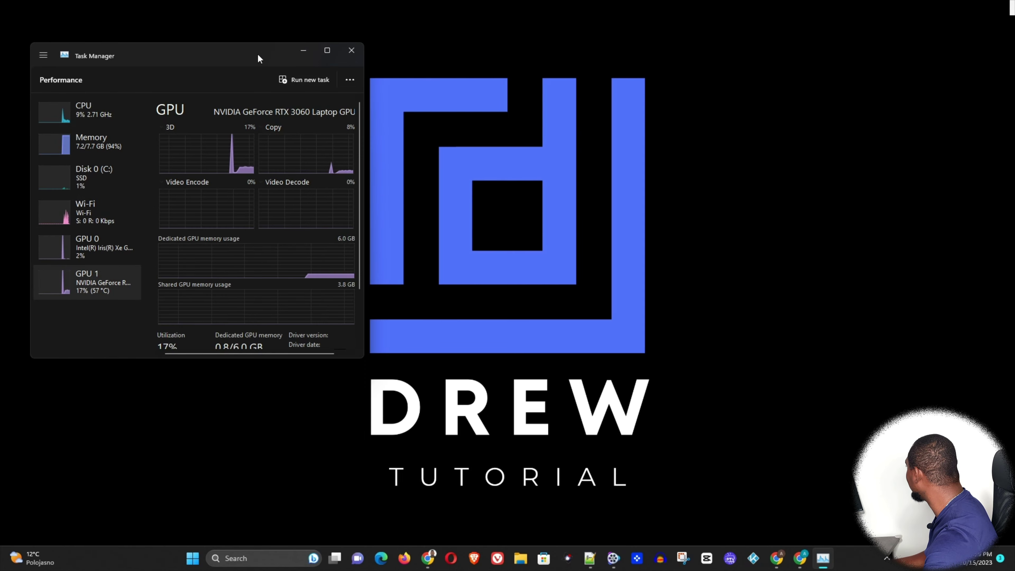
drag(258, 59, 340, 60)
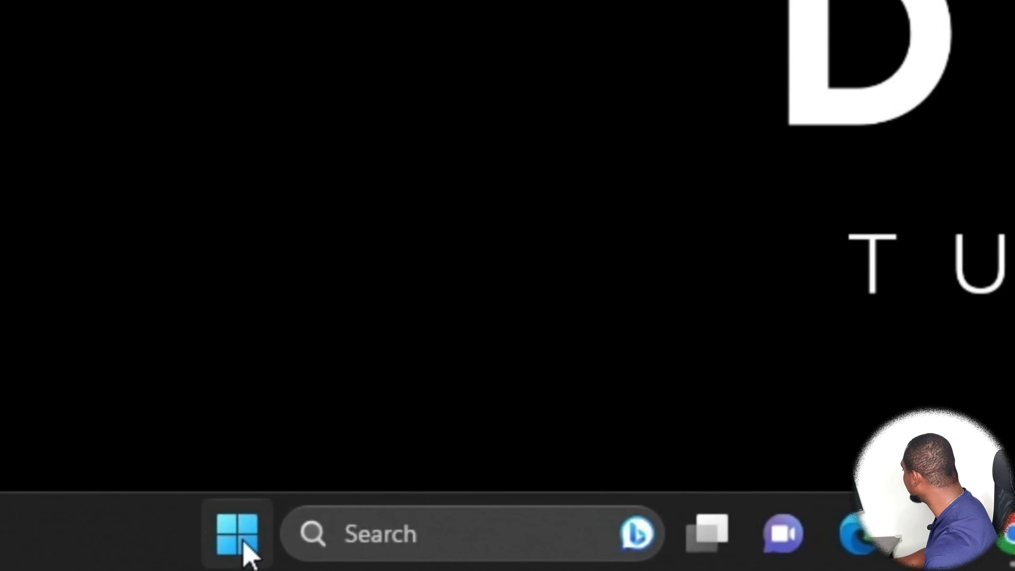
- Open the System Information app and examine the graphics adapters listed under the Display component
text(system Information)
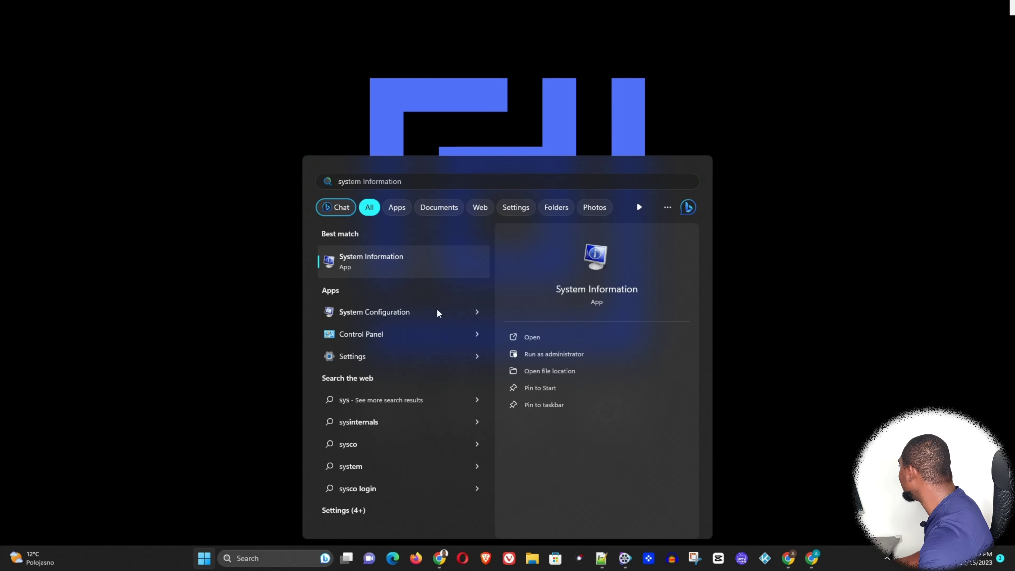
click(380, 260)
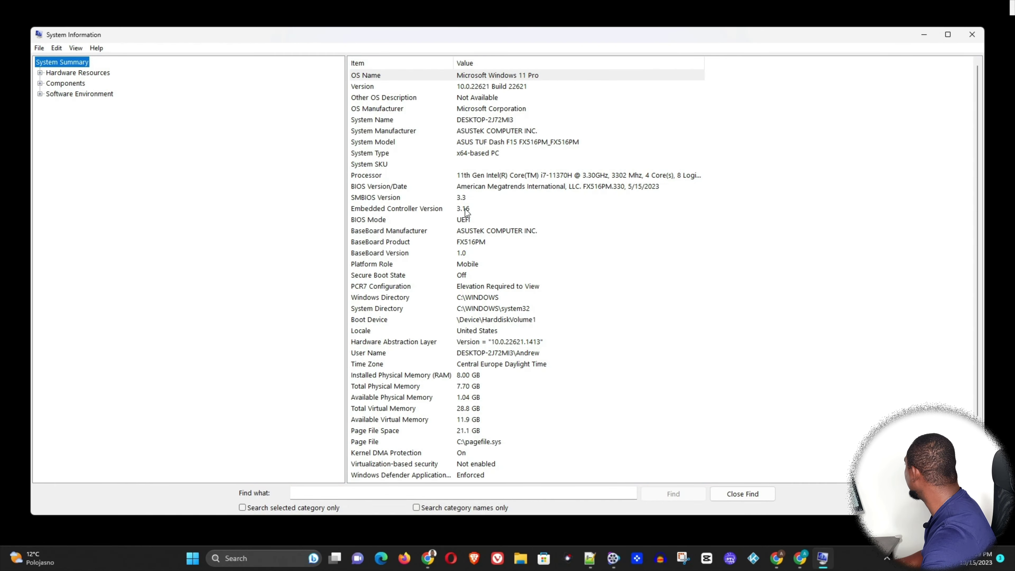
click(40, 83)
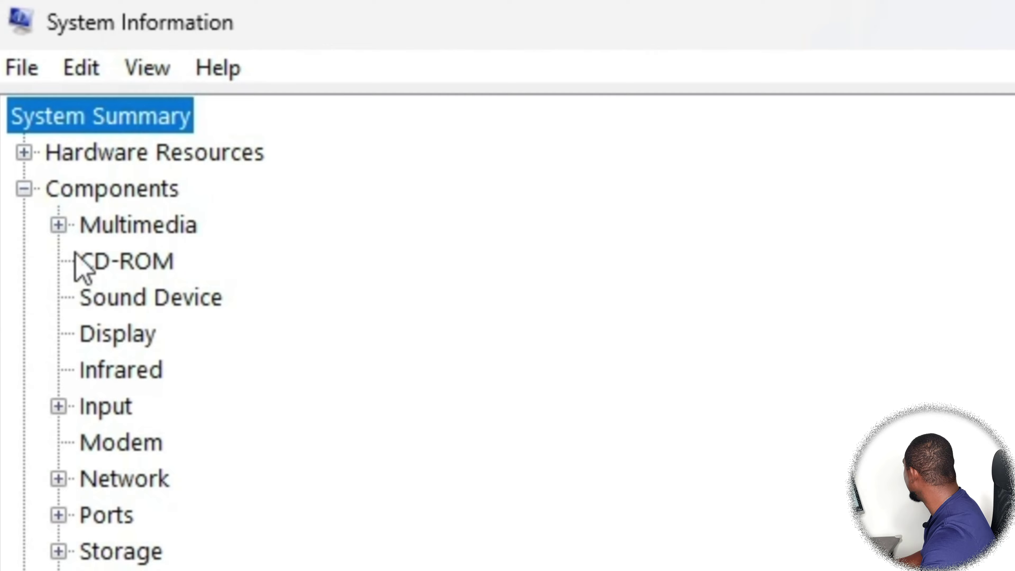
click(81, 332)
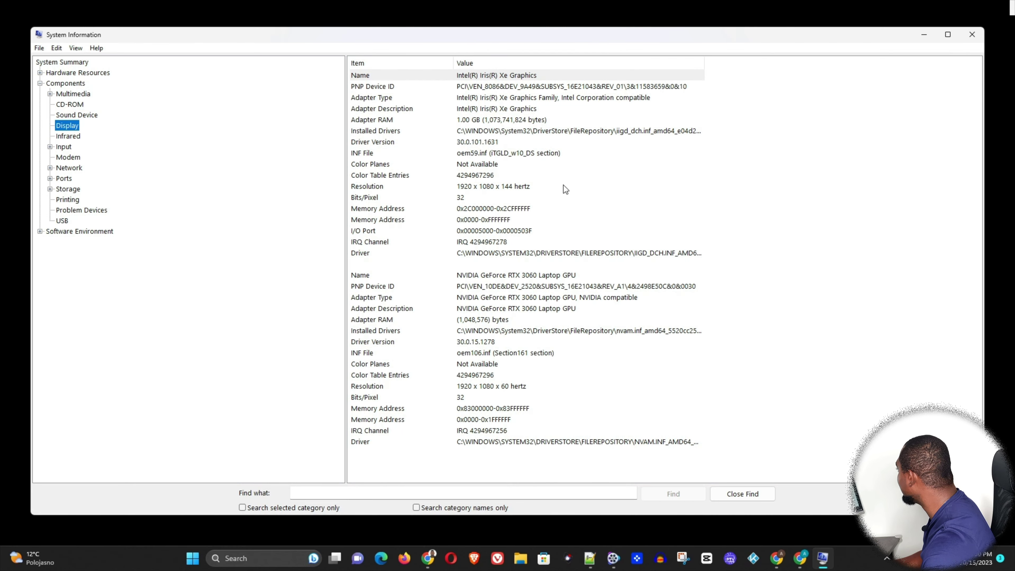
click(502, 276)
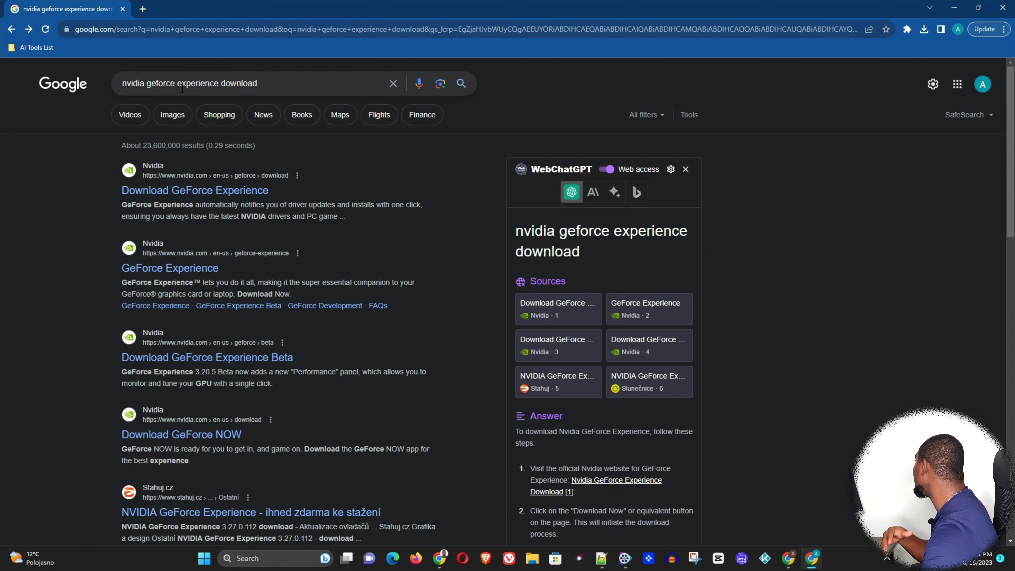
- Search Google for "nvidia geforce experience" and open NVIDIA's GeForce Experience page
click(269, 84)
drag(263, 82, 223, 81)
key(BackSpace)
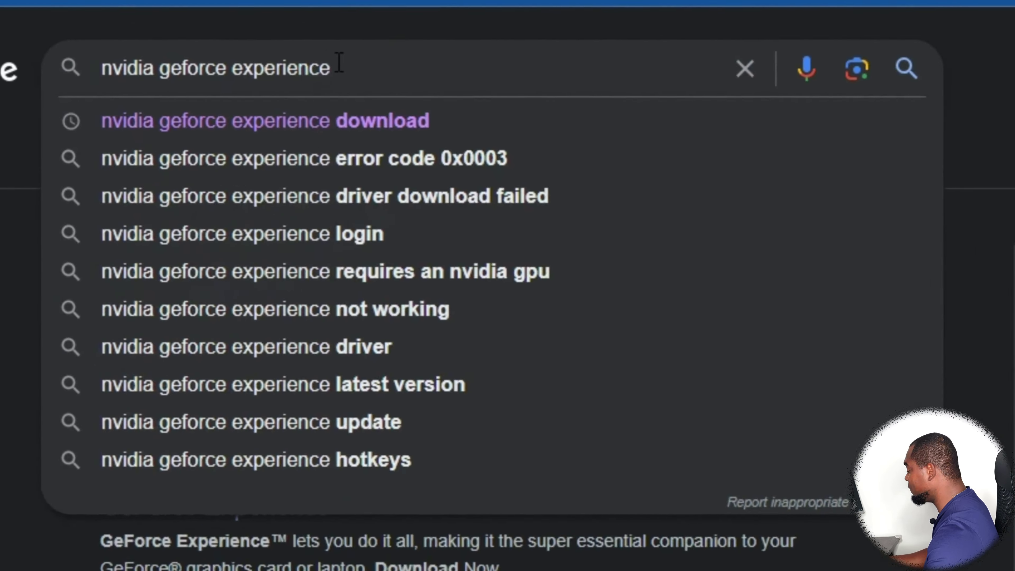
key(Return)
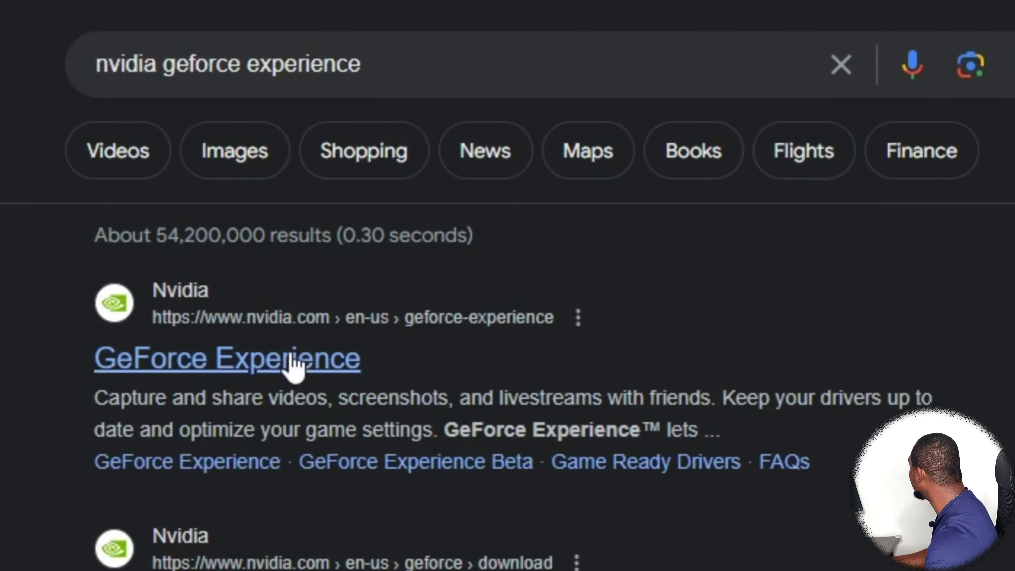
click(247, 360)
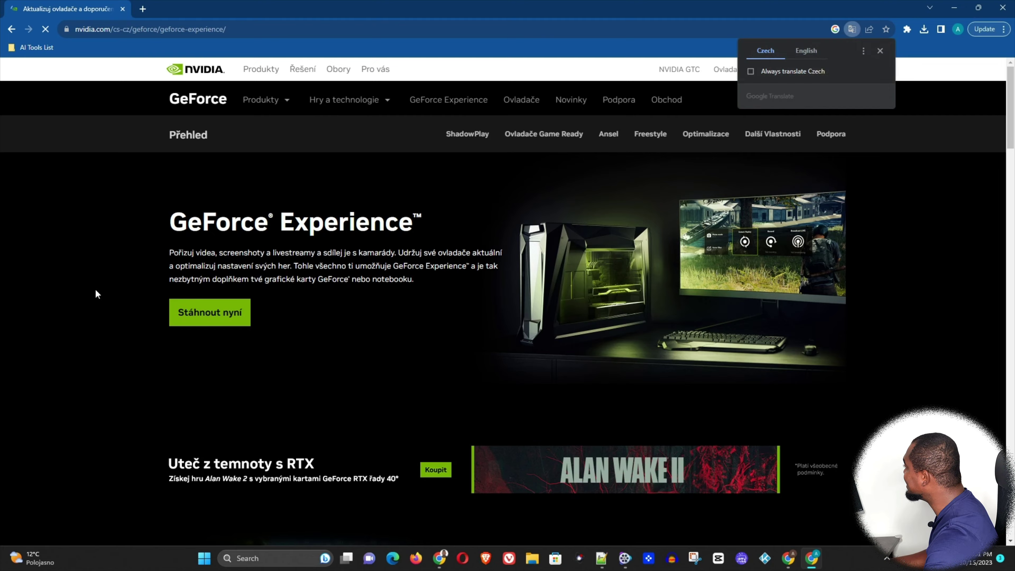
- Download GeForce Experience from the page translated into English, and install it by accepting its terms
click(812, 52)
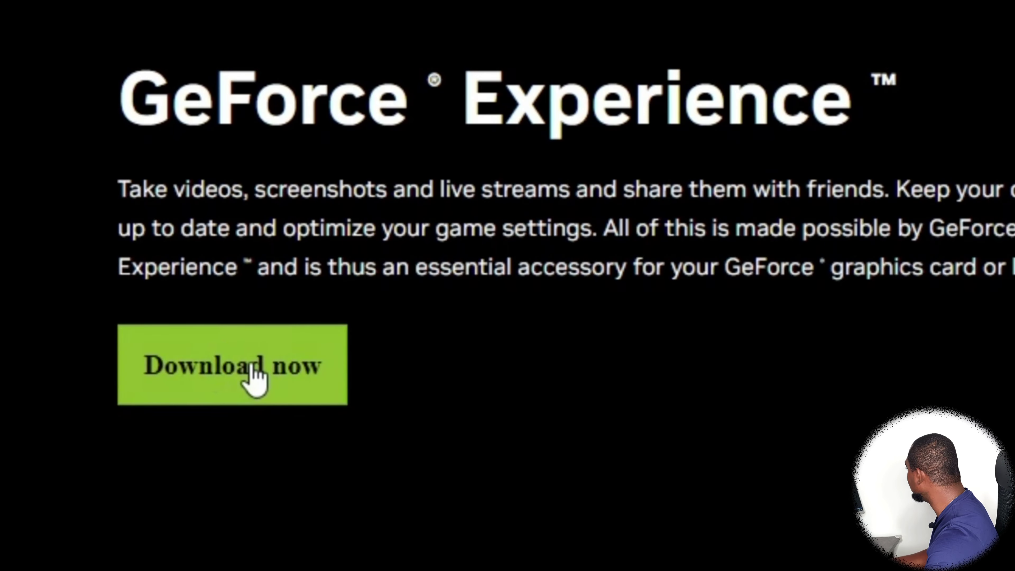
click(256, 380)
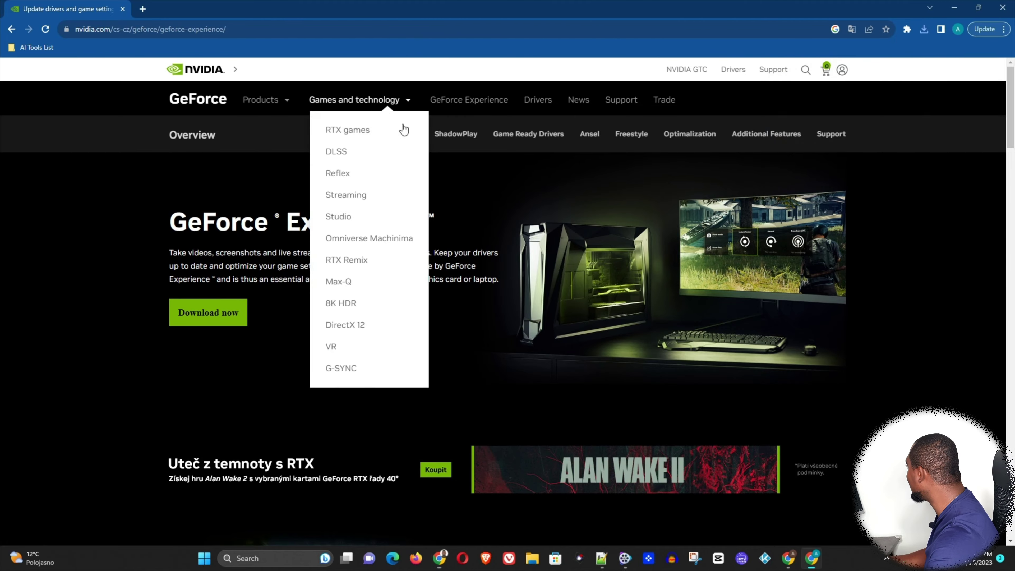
click(953, 8)
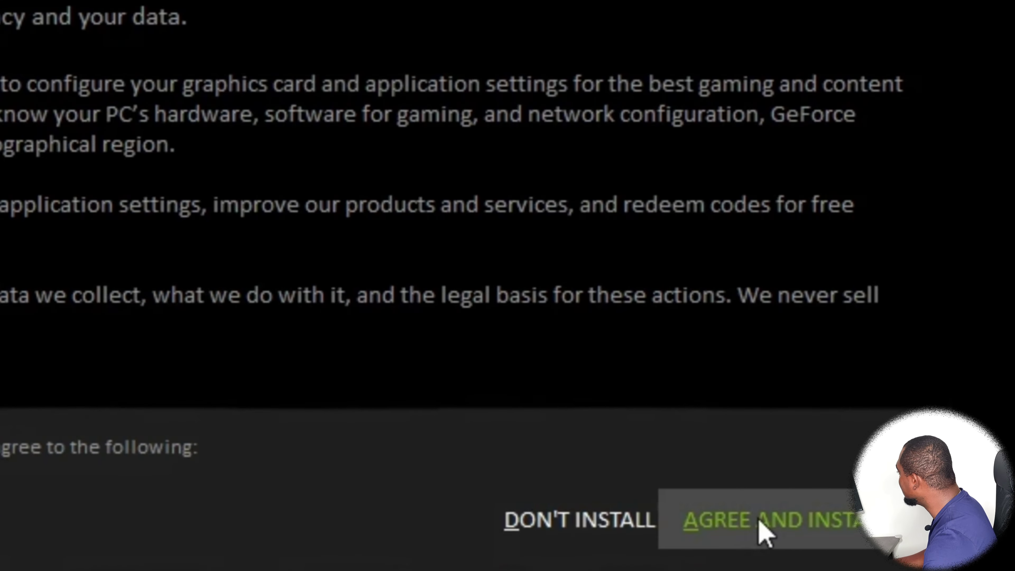
click(668, 386)
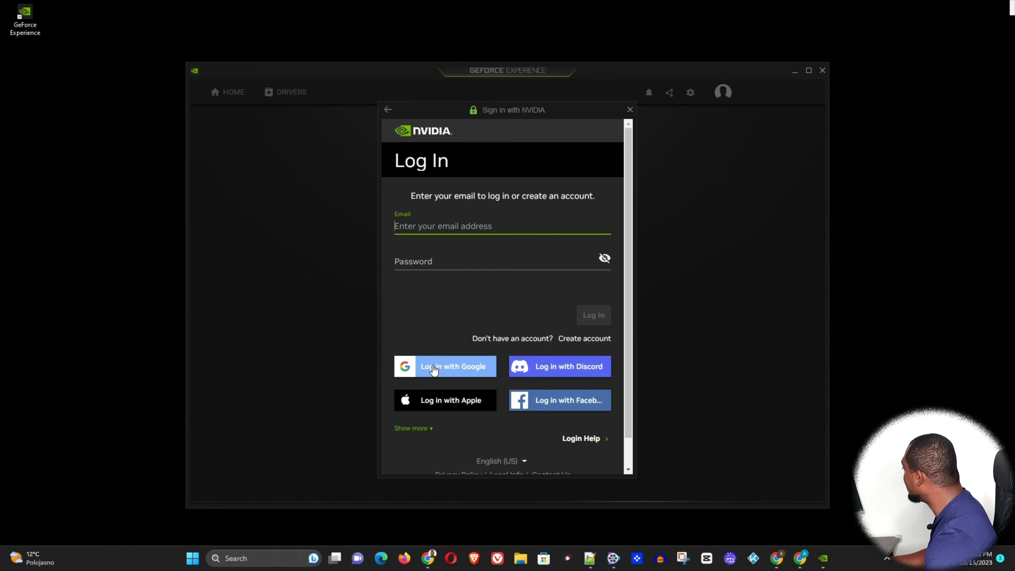
- Log in to NVIDIA with a Google account and close the browser window used for the login
click(434, 370)
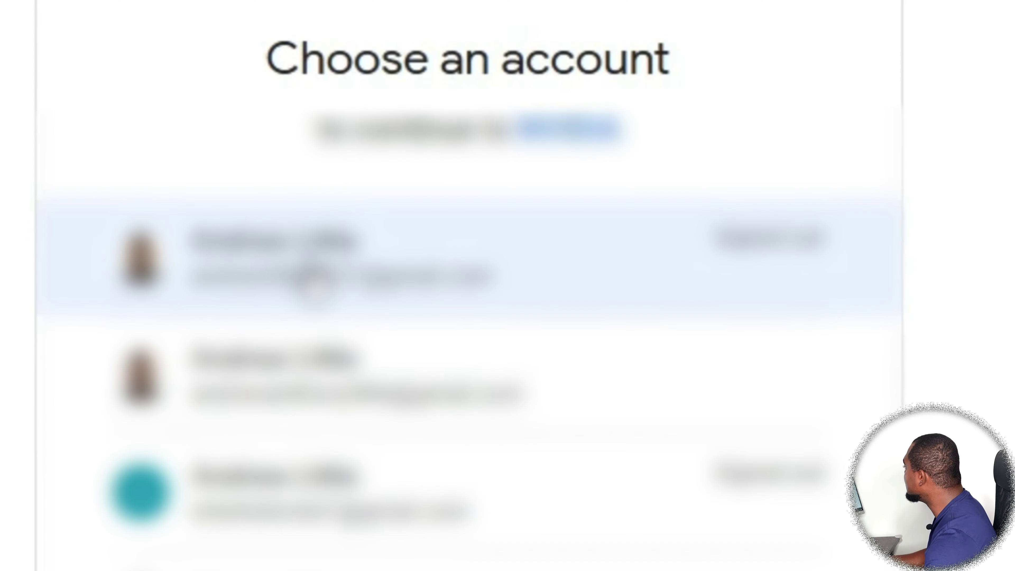
click(306, 276)
click(580, 358)
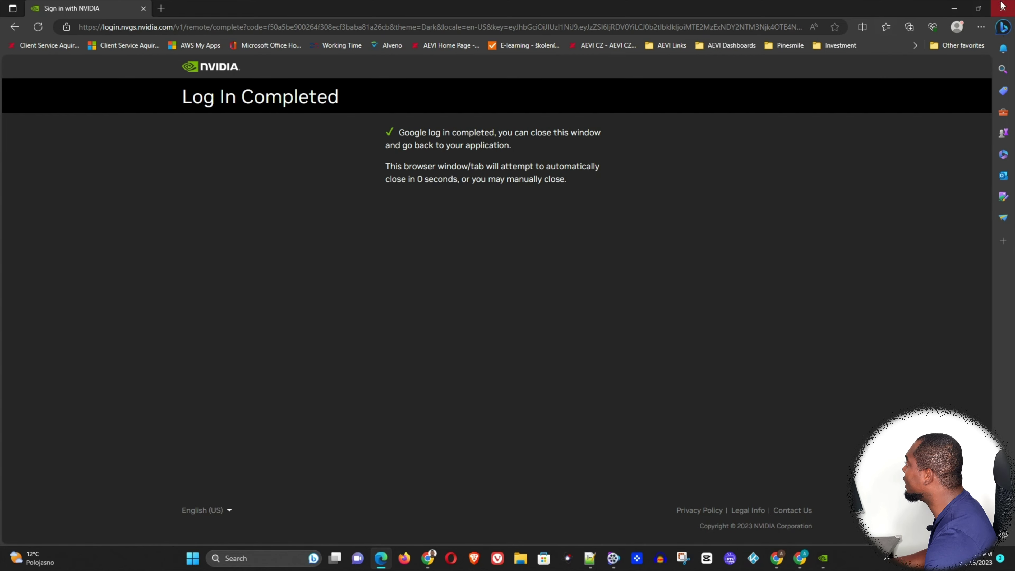
click(1000, 12)
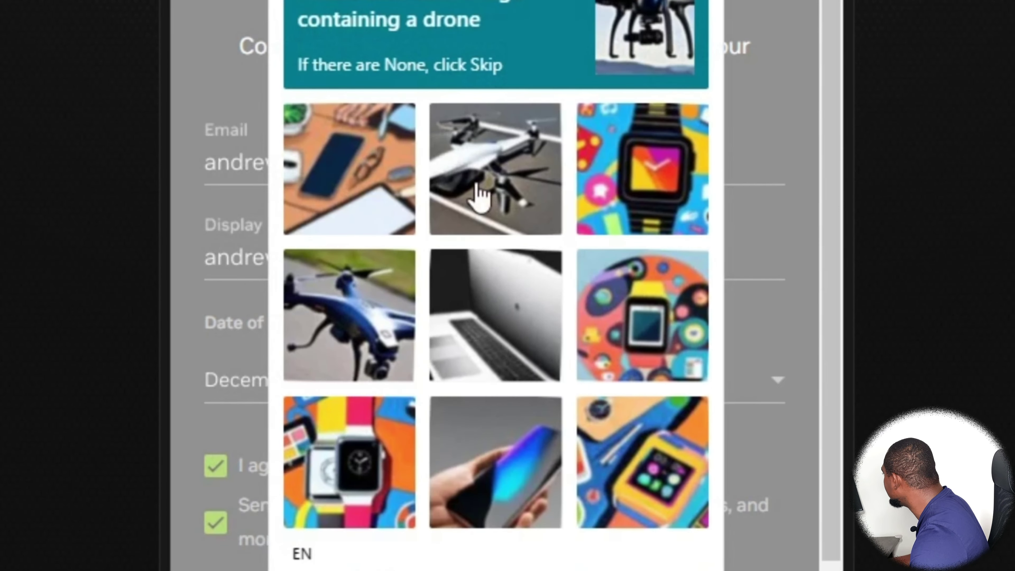
- Solve the hCaptcha by selecting the two drone images, and create the NVIDIA account
click(502, 261)
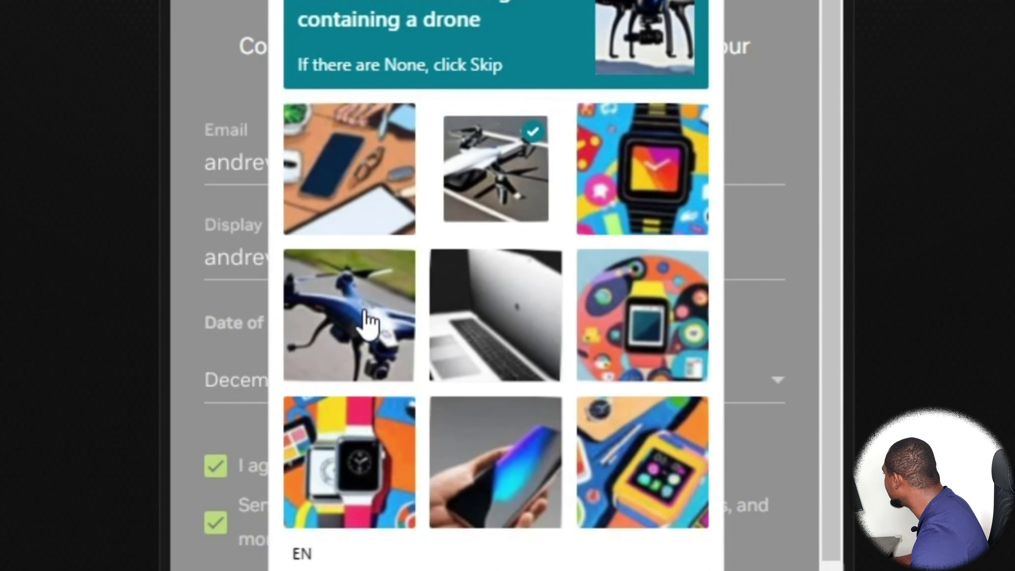
click(369, 322)
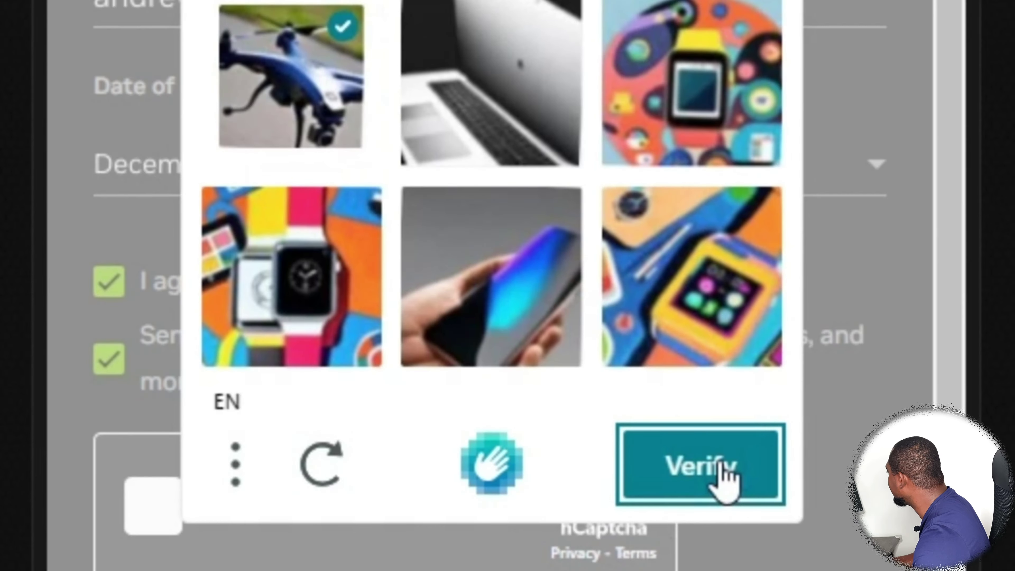
click(651, 570)
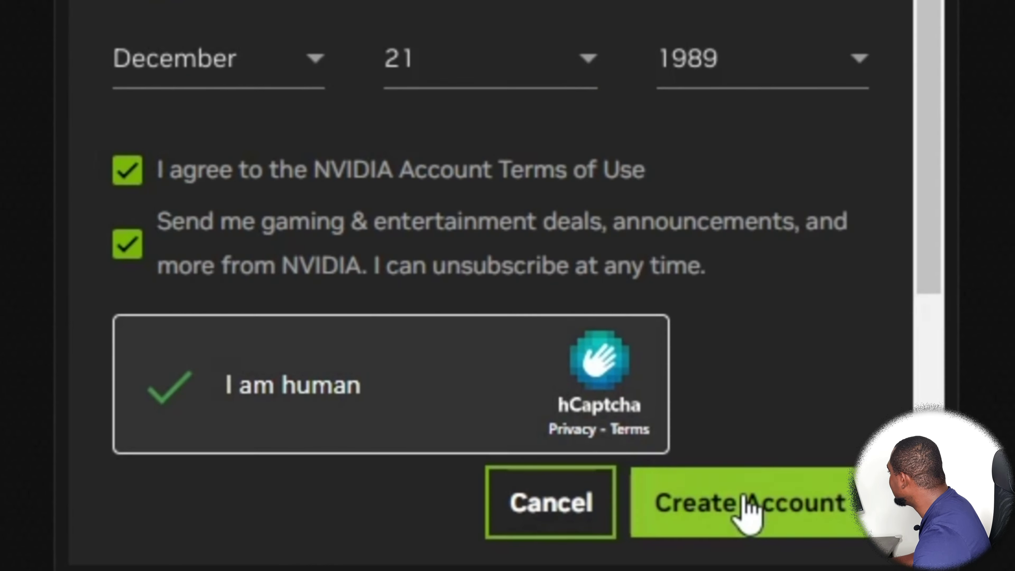
click(748, 513)
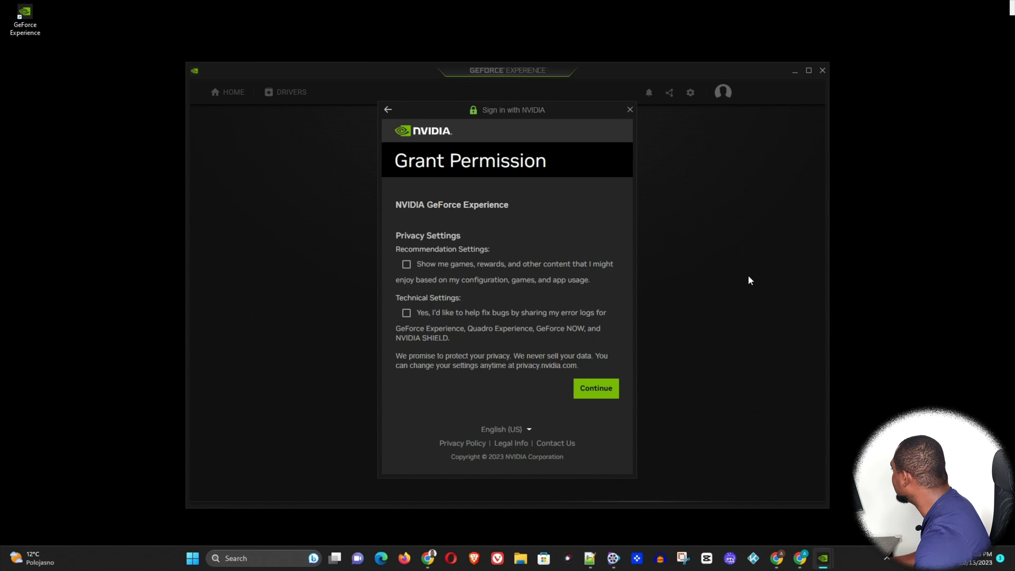
- Allow content recommendations and error log sharing for GeForce Experience, and continue past the email verification
click(409, 267)
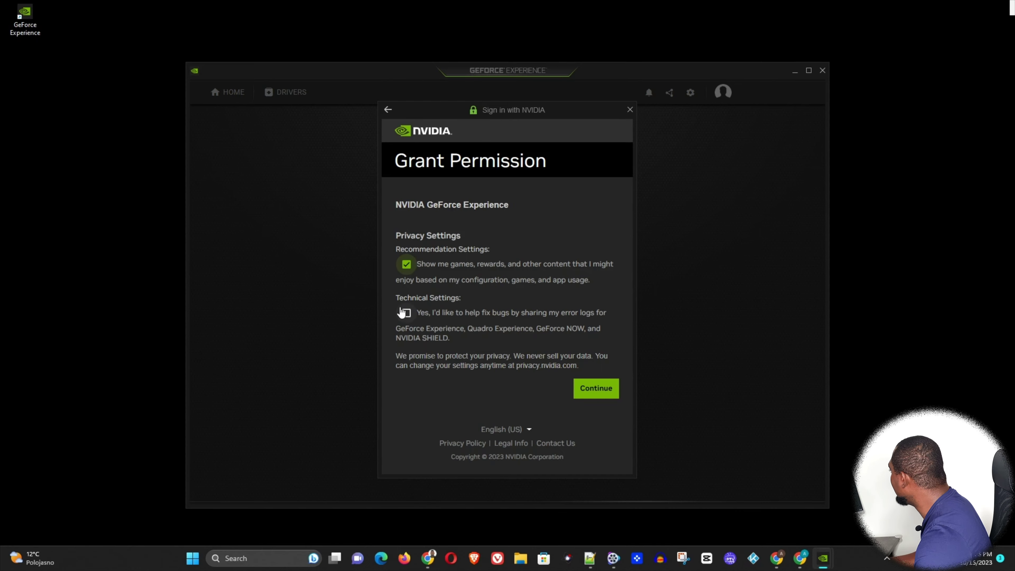
click(408, 313)
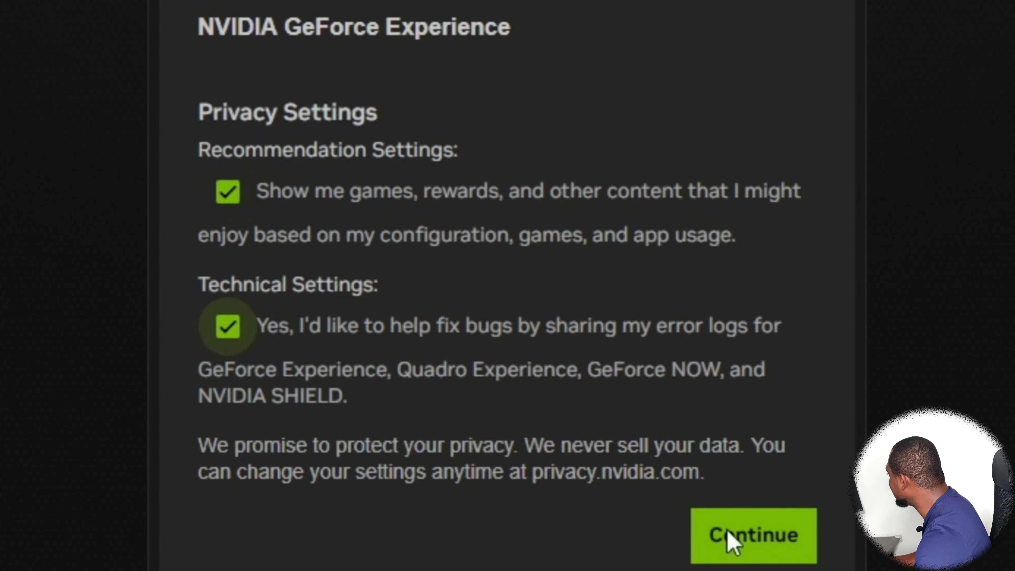
click(608, 394)
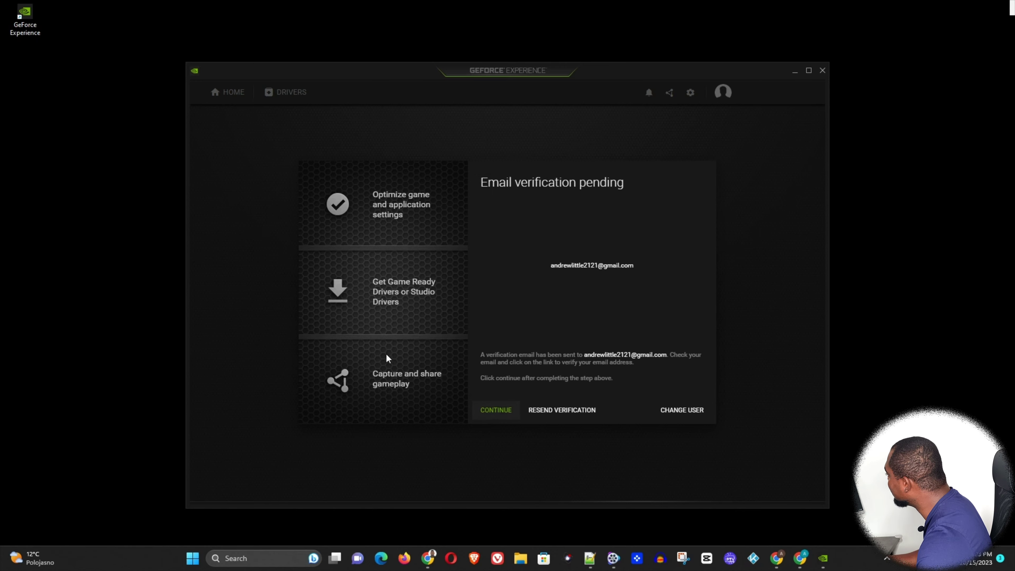
click(497, 415)
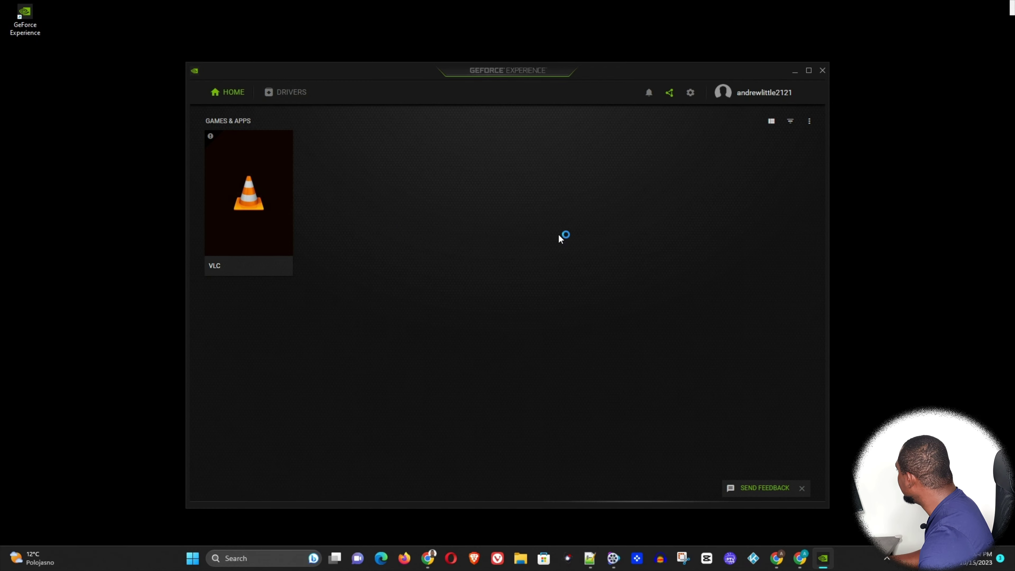
- Download the GeForce Game Ready Driver version 537.58 from the drivers page of the maximized GeForce Experience window
click(810, 72)
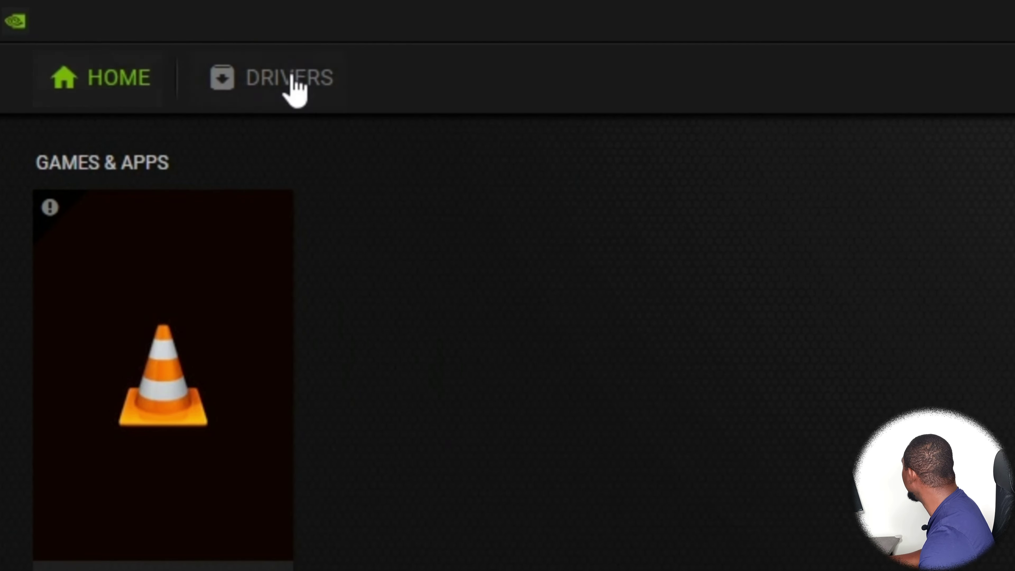
click(298, 95)
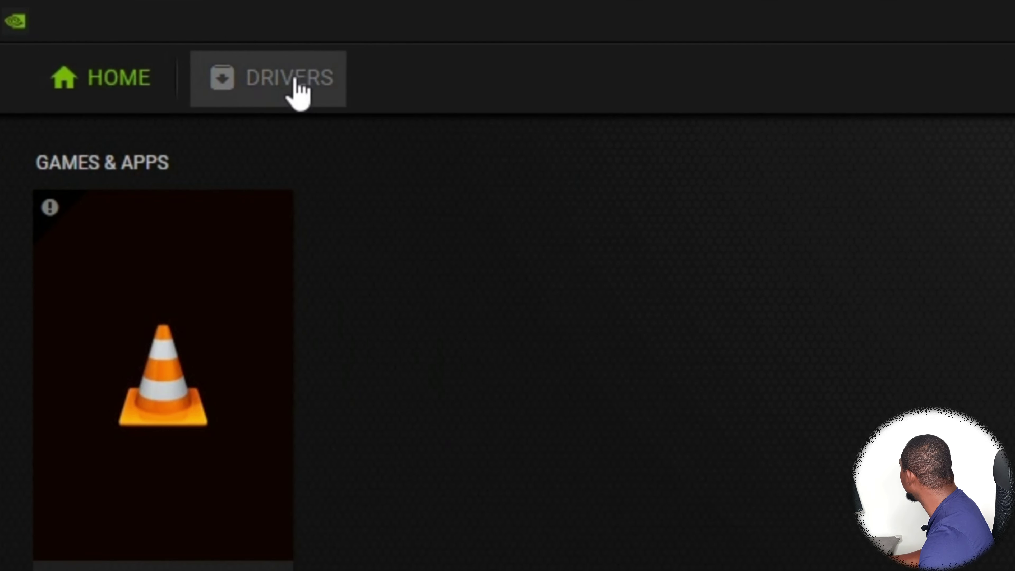
click(277, 78)
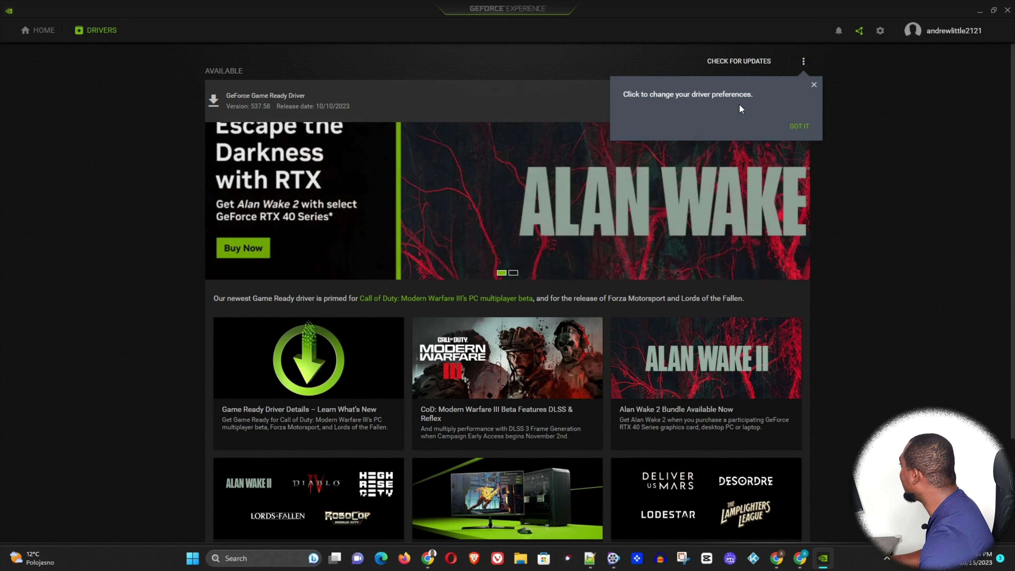
click(814, 86)
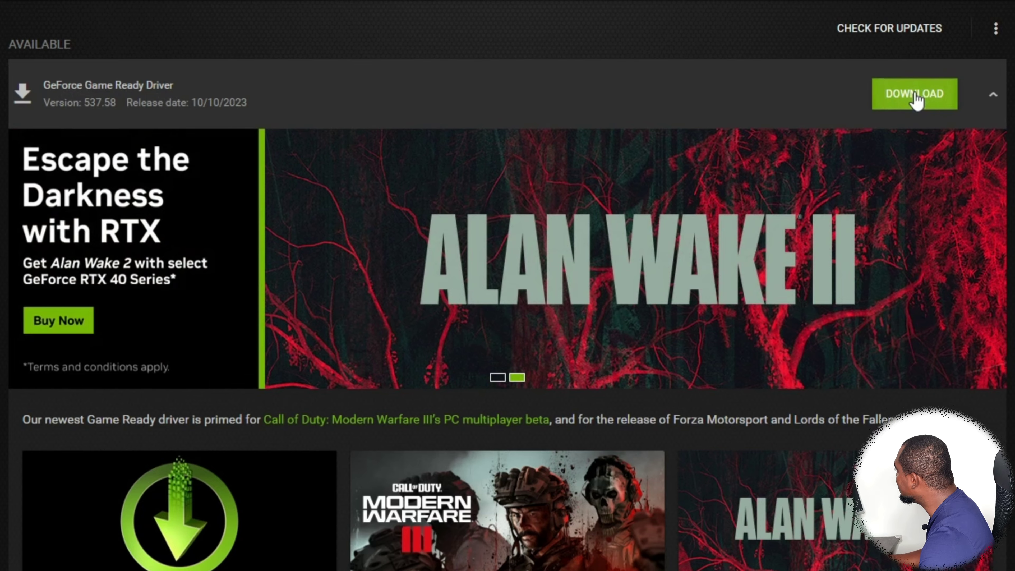
click(916, 95)
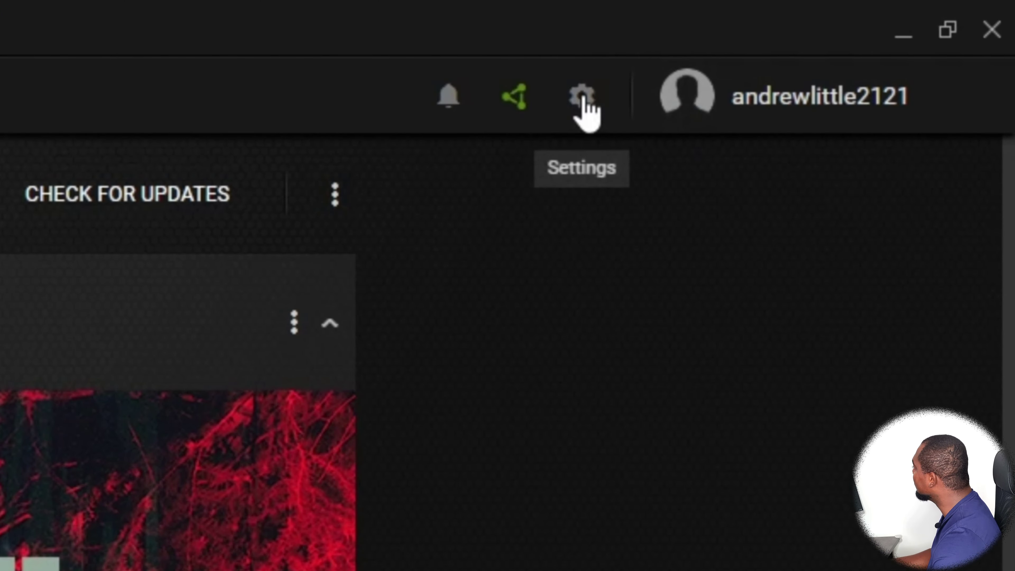
- Turn off the in-game overlay in the GeForce Experience general settings and return to the drivers page
click(581, 97)
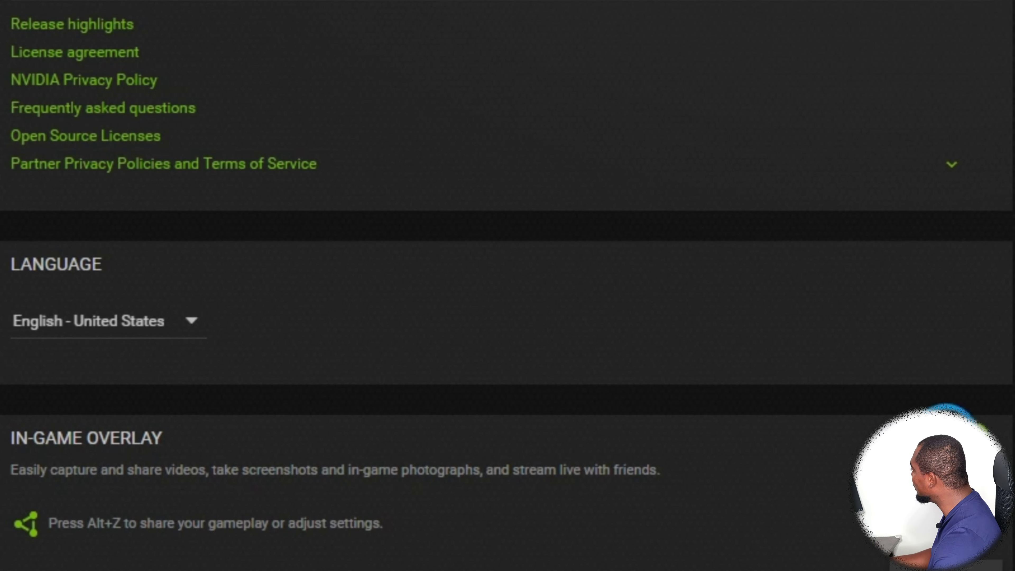
click(969, 438)
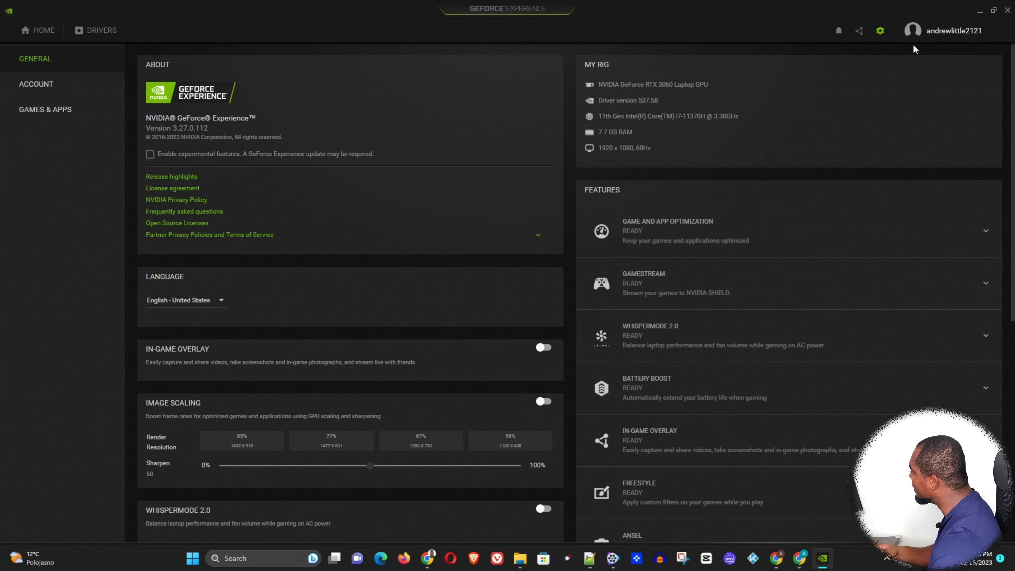
click(94, 35)
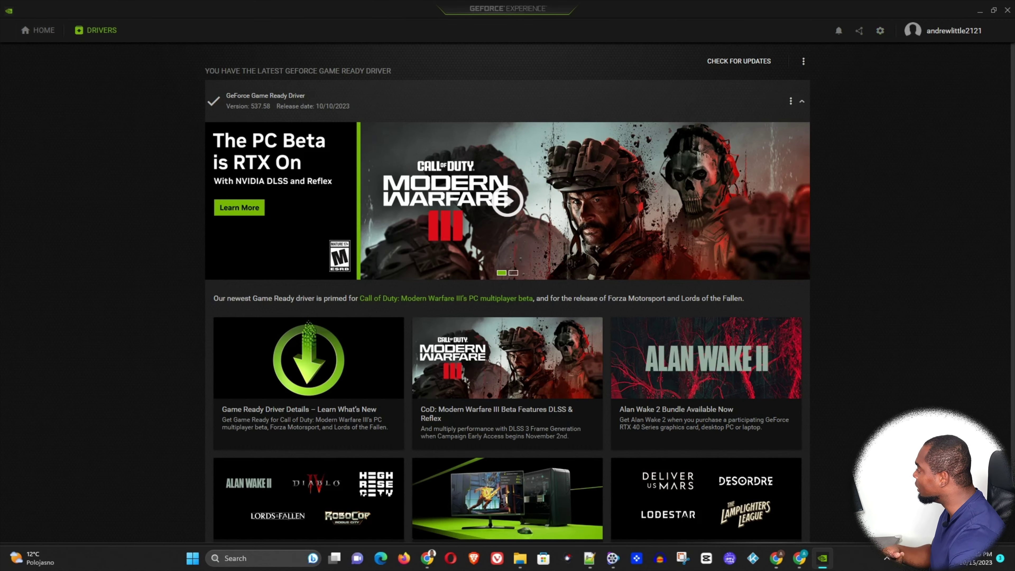